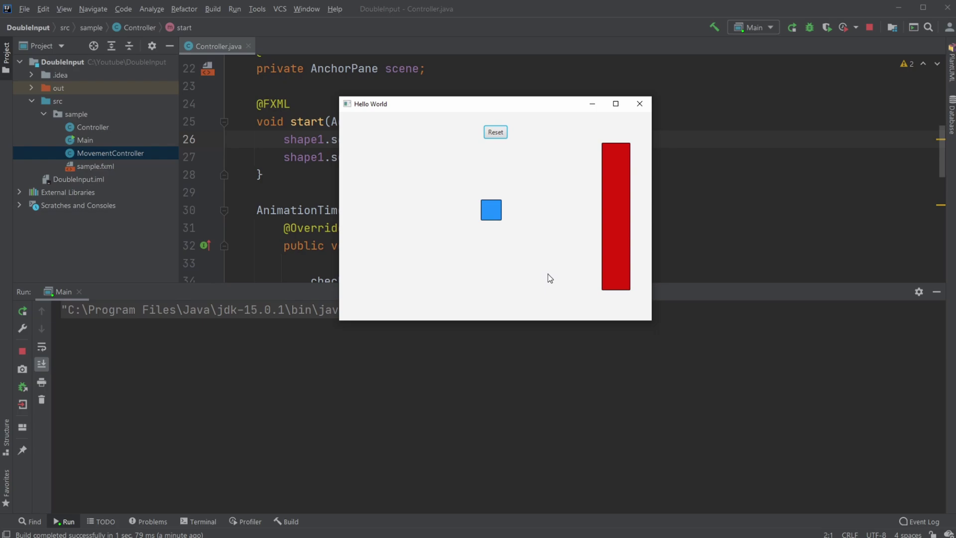
Step: Move the blue square freely around the app window with the arrow keys
key("Down")
key("Right")
key("Up")
key("Left")
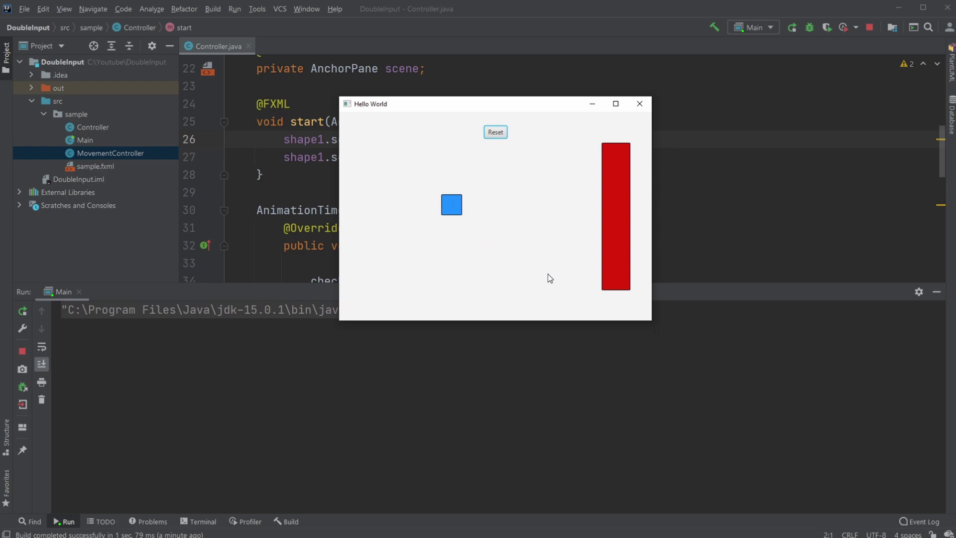
key("Left")
key("Down")
key("Right")
key("Down")
key("Up")
key("Right")
key("Left")
key("Left")
key("Right")
key("Up")
key("Right")
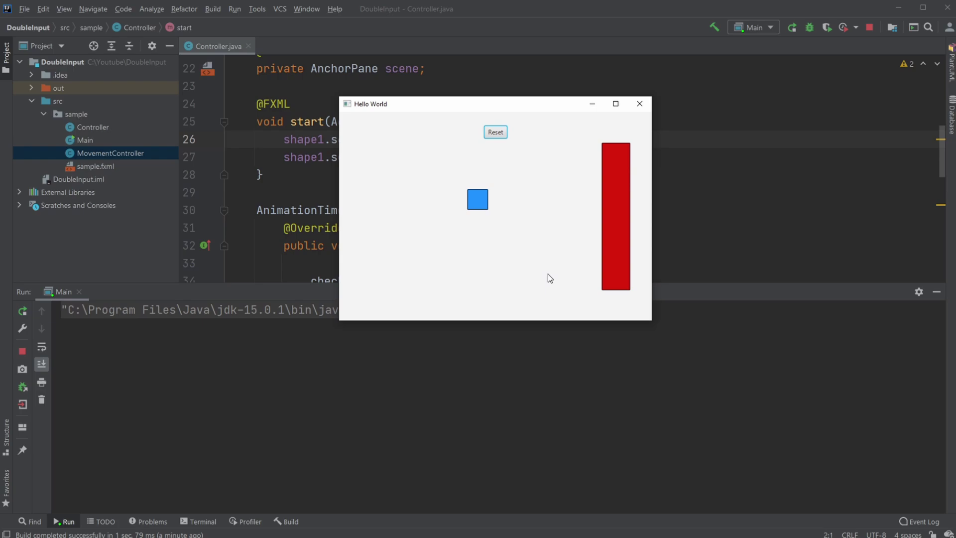
key("Down")
key("Right")
key("Right")
key("Left")
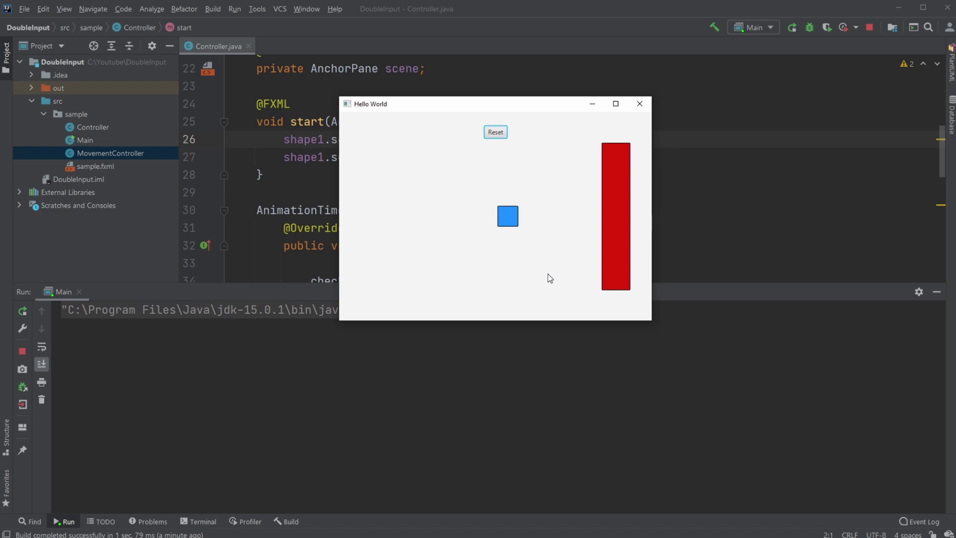
key("Right")
key("Left")
key("Left")
key("Up")
key("Down")
key("Right")
key("Up")
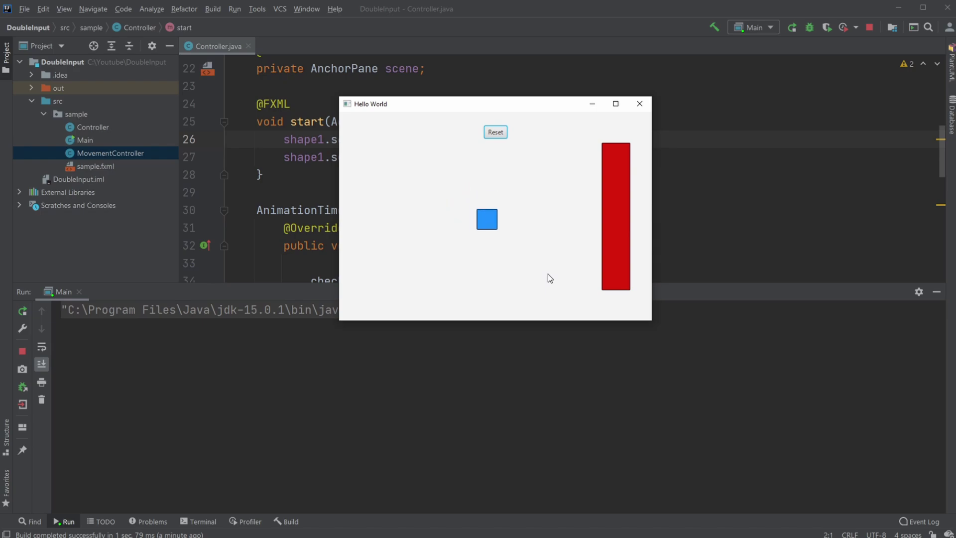
key("Right")
key("Down")
key("Right")
key("Up")
key("Right")
key("Left")
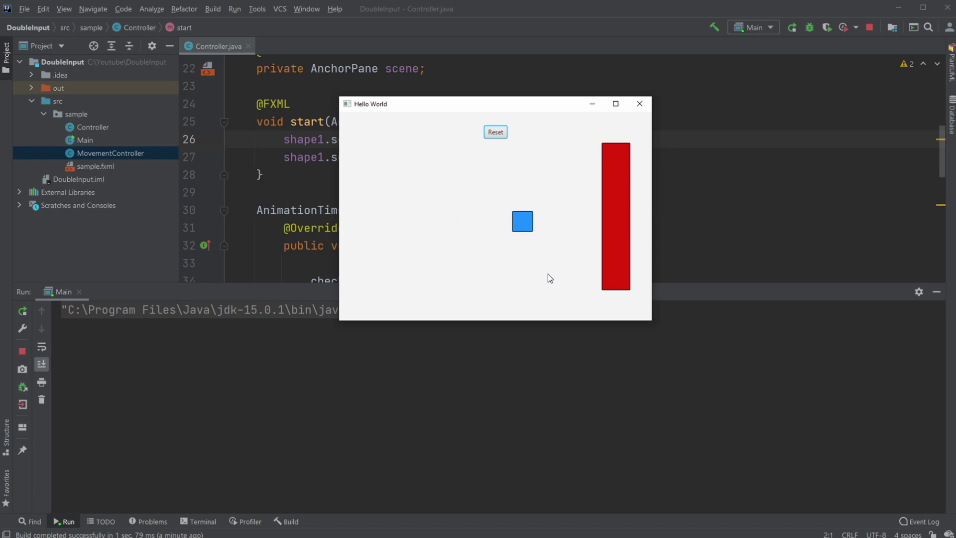
Step: Nudge the blue square rightward until it sits just left of the red bar
key("Right")
key("Right")
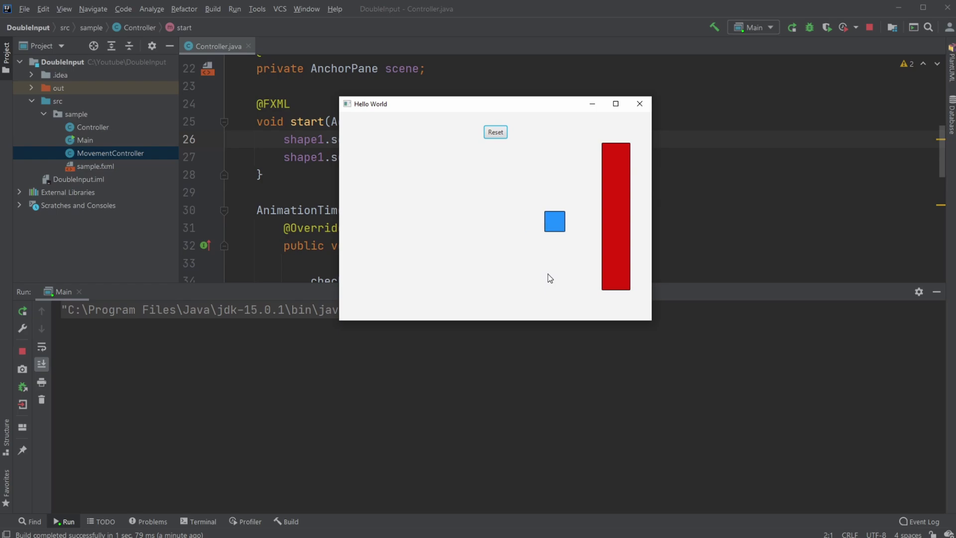
key("Right")
key("Right")
key("Left")
key("Left")
key("Right")
key("Right")
key("Right")
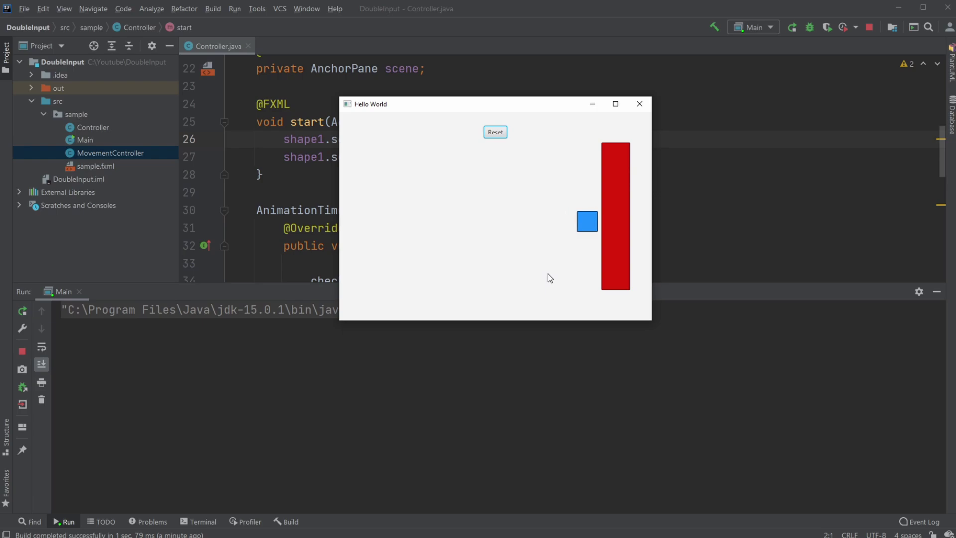
key("Right")
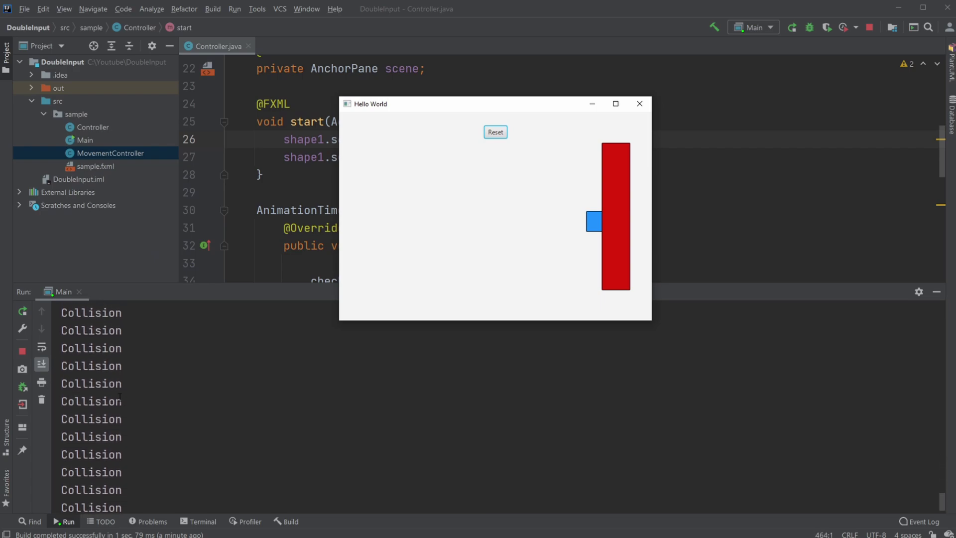
Step: Steer the blue square up onto the red bar's top, then Reset it to the centre
key("Left")
key("Left")
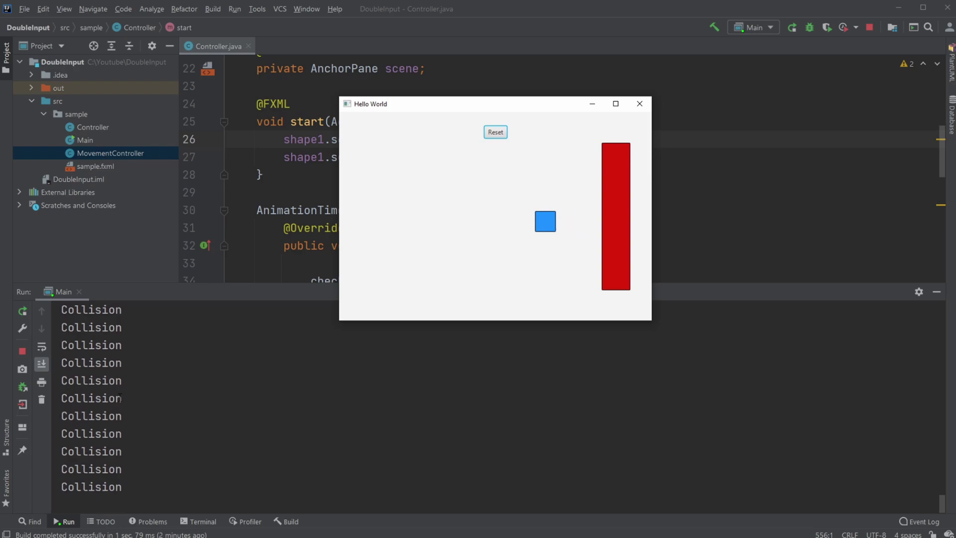
key("Up")
key("Up")
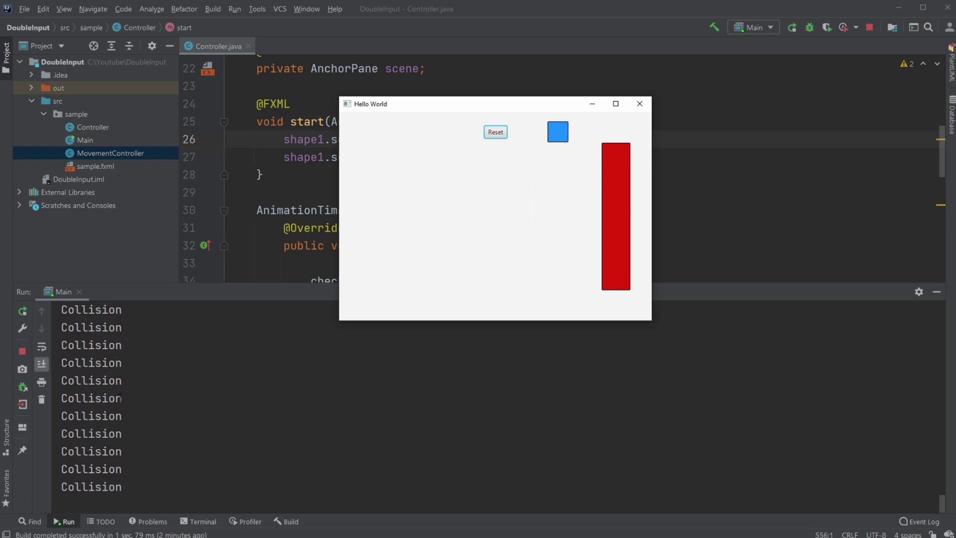
key("Up")
key("Right")
key("Right")
key("Down")
key("Down")
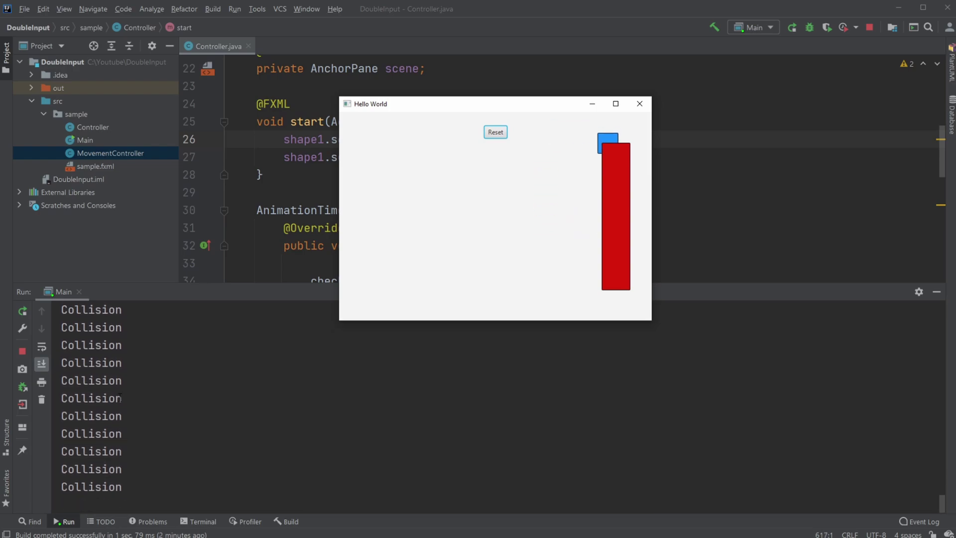
left_click(494, 133)
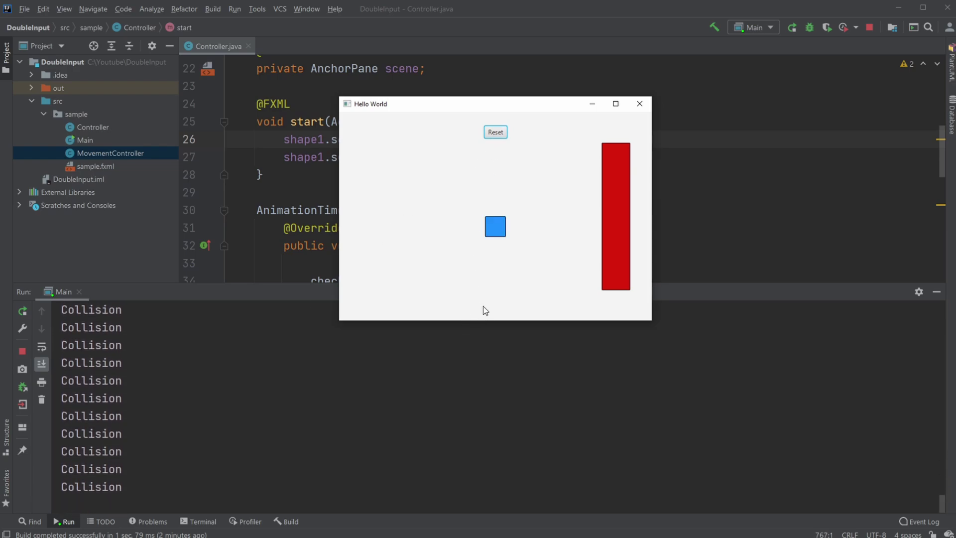
Step: Close the Hello World app, hide the Run console, and highlight the shape1 field
left_click(640, 103)
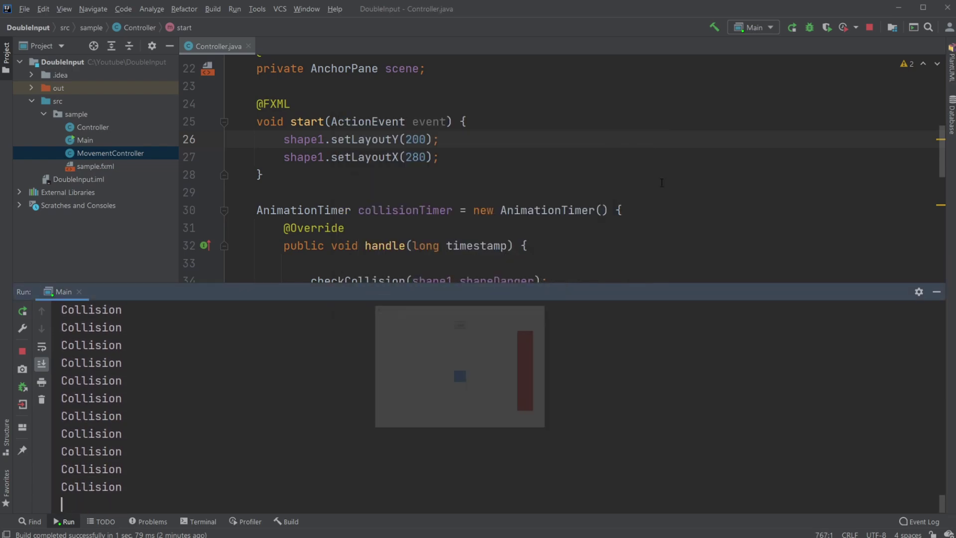
left_click(936, 292)
scroll(523, 284, "up", 5)
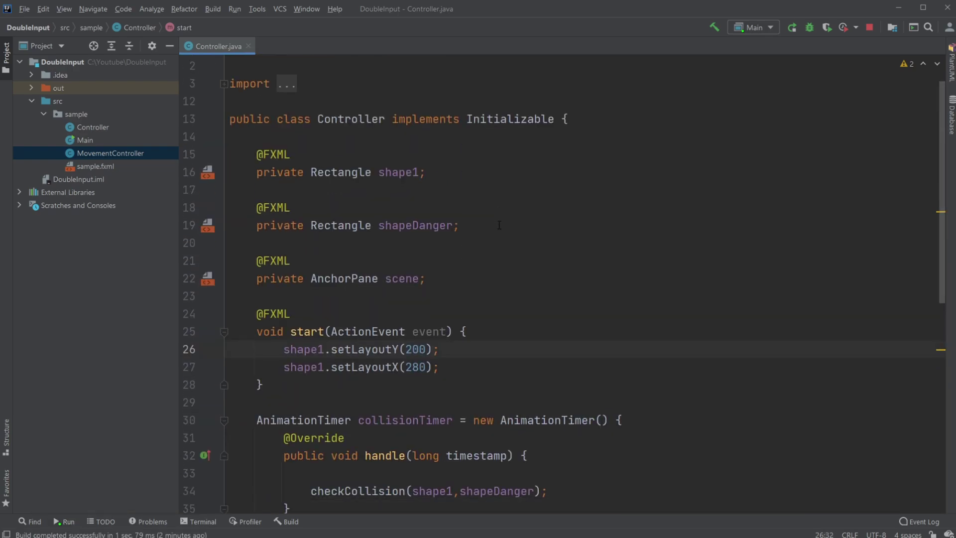
scroll(523, 284, "down", 5)
scroll(499, 224, "up", 1)
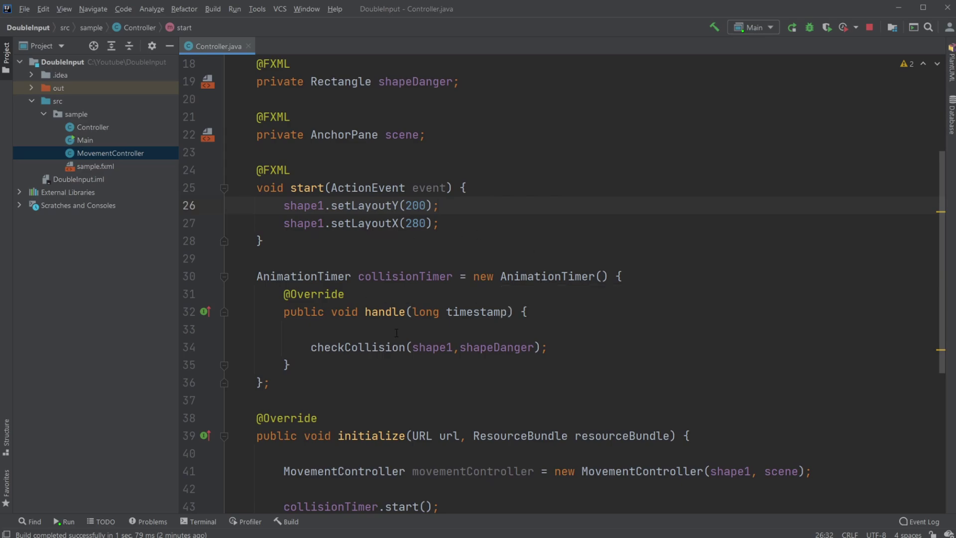
scroll(474, 270, "up", 3)
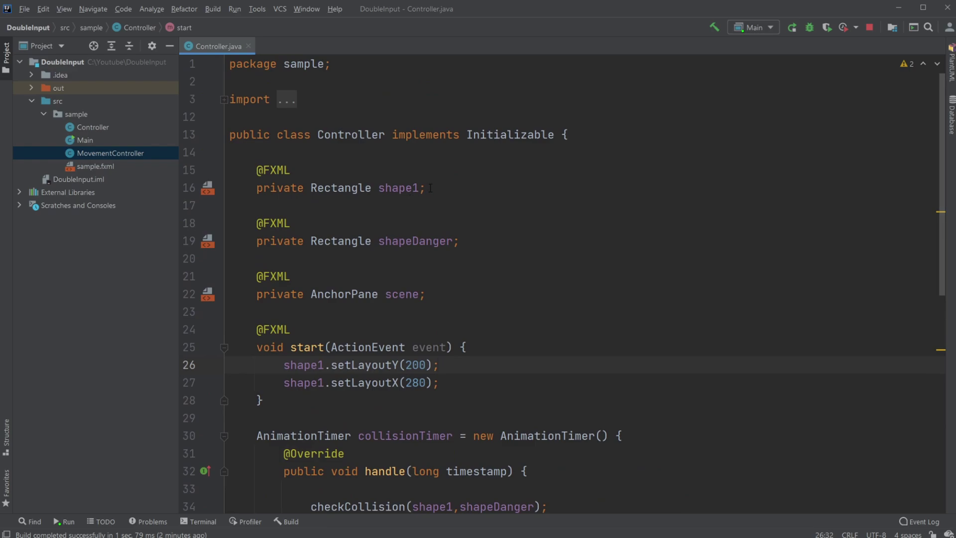
left_click_drag(430, 189, 257, 170)
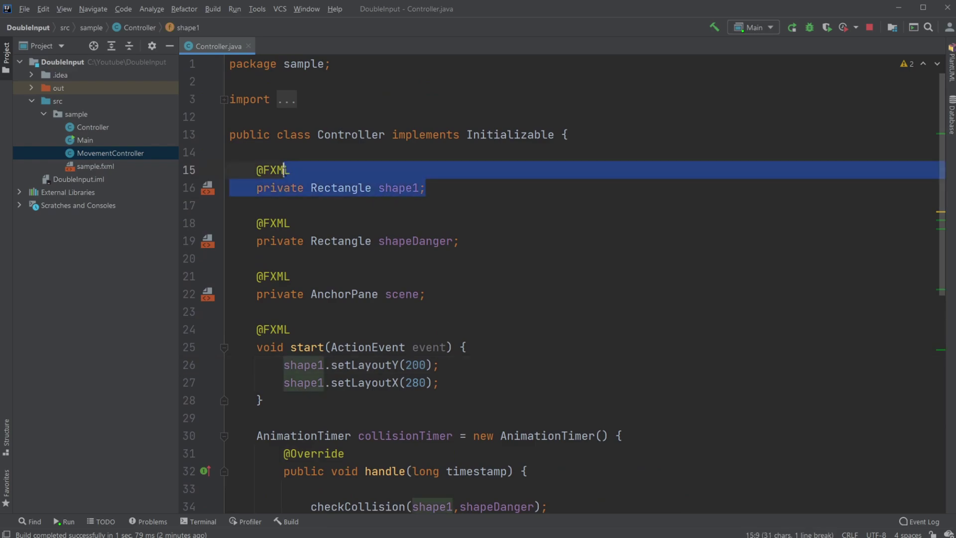
left_click(336, 205)
Step: Highlight the shapeDanger and scene fields, then the whole start method
left_click_drag(458, 241, 257, 223)
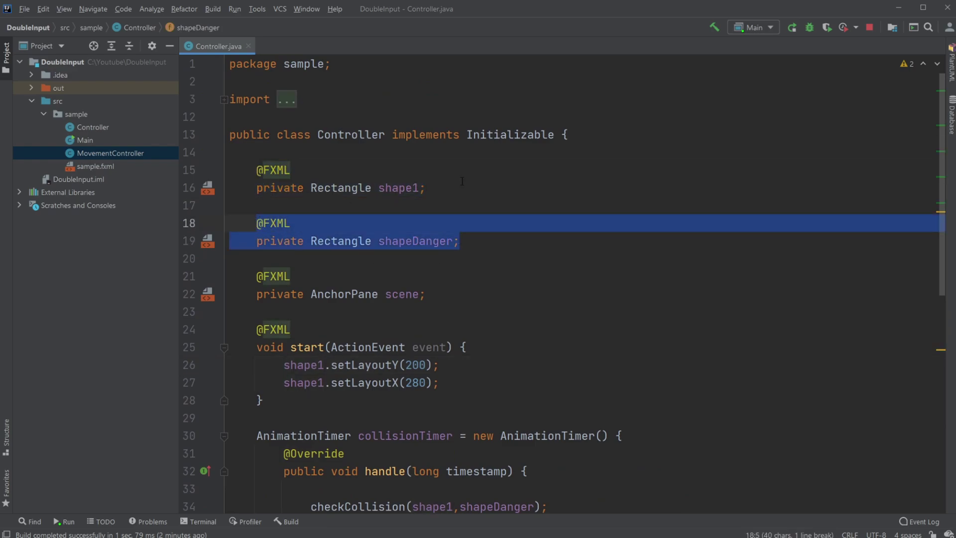
scroll(462, 182, "down", 2)
scroll(461, 182, "down", 5)
scroll(461, 182, "up", 2)
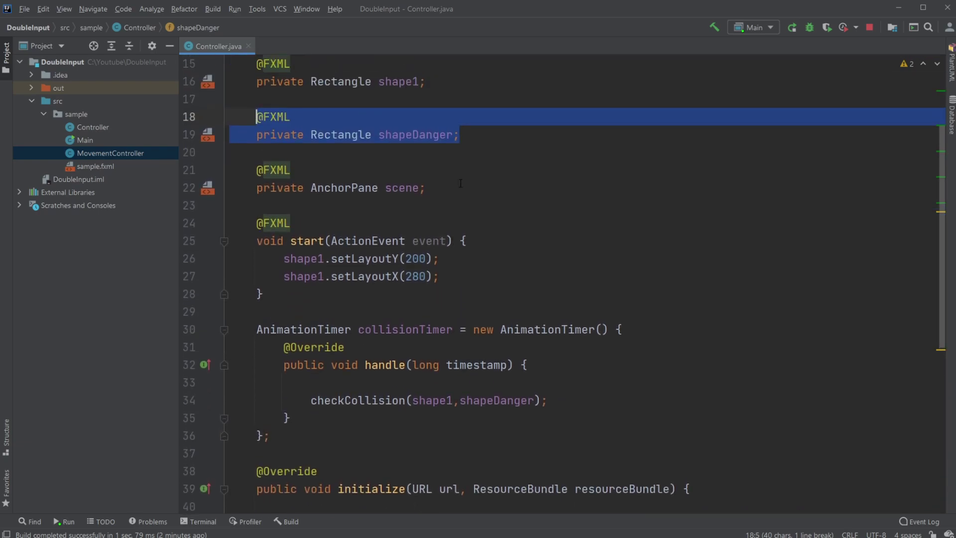
left_click_drag(425, 188, 257, 170)
scroll(425, 188, "down", 1)
mouse_move(263, 240)
left_mouse_down()
mouse_move(263, 169)
mouse_move(243, 170)
left_mouse_up()
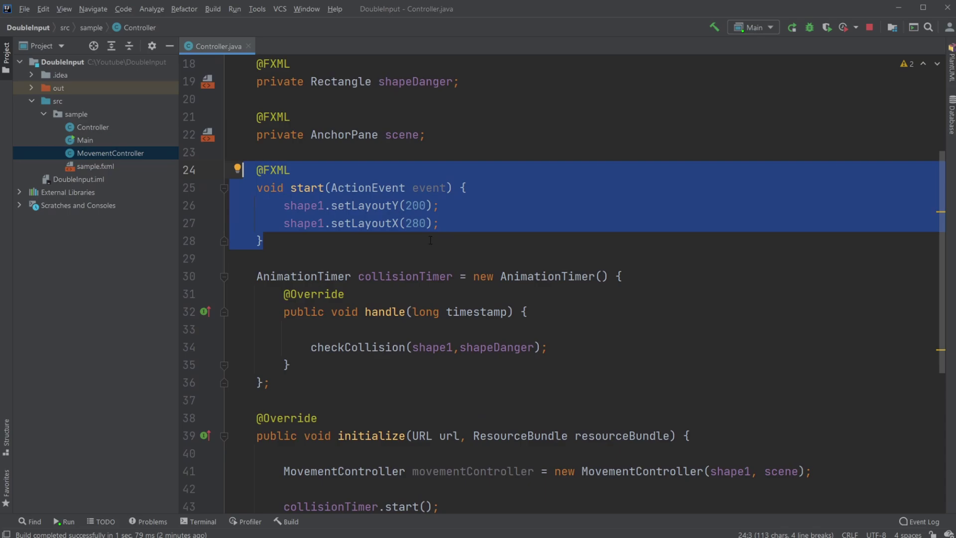
scroll(382, 202, "down", 2)
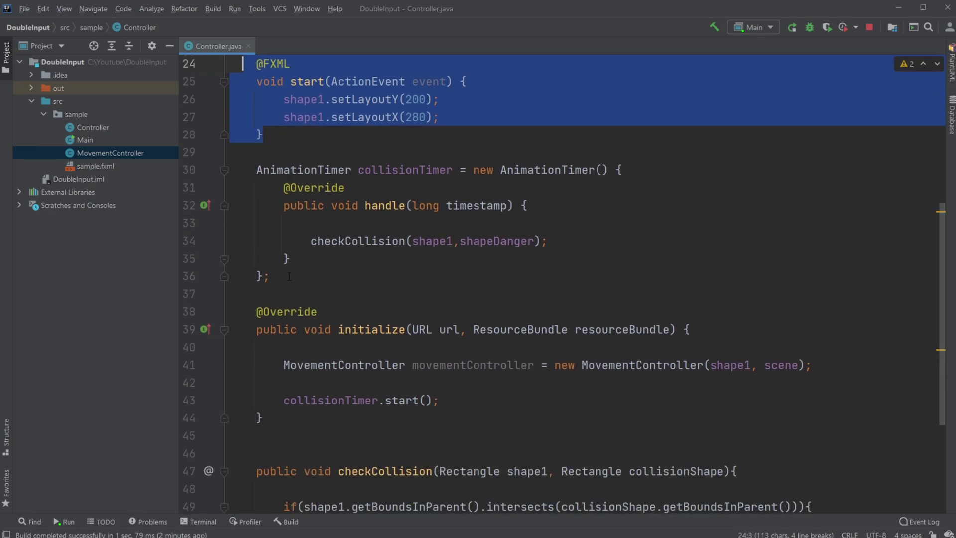
left_click_drag(270, 276, 256, 170)
double_click(281, 174)
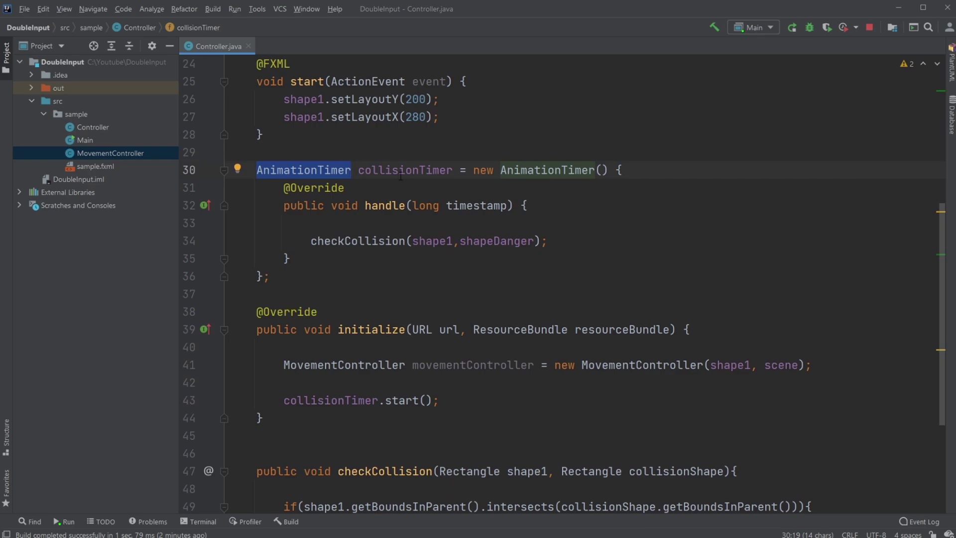
left_click_drag(312, 241, 405, 241)
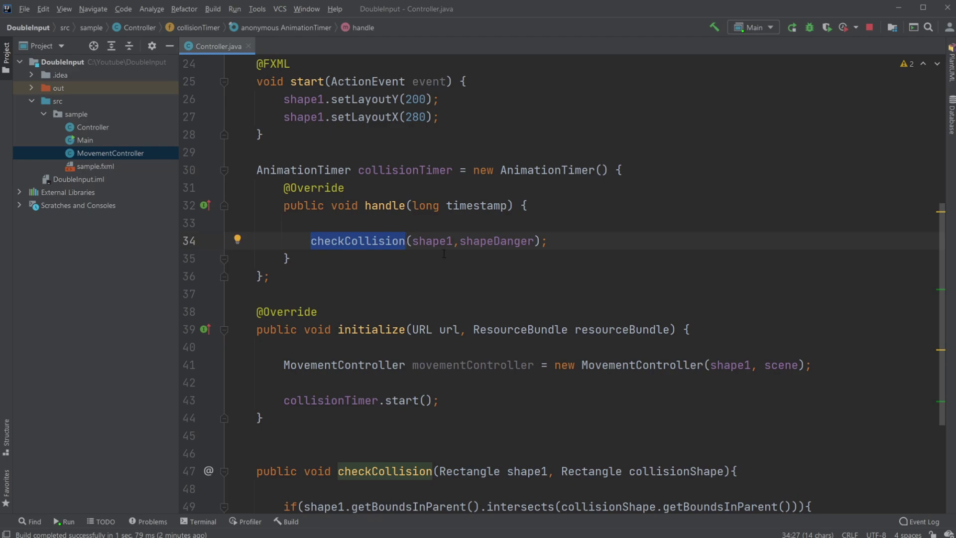
left_click(413, 240)
left_click_drag(413, 241, 533, 241)
left_click(549, 241)
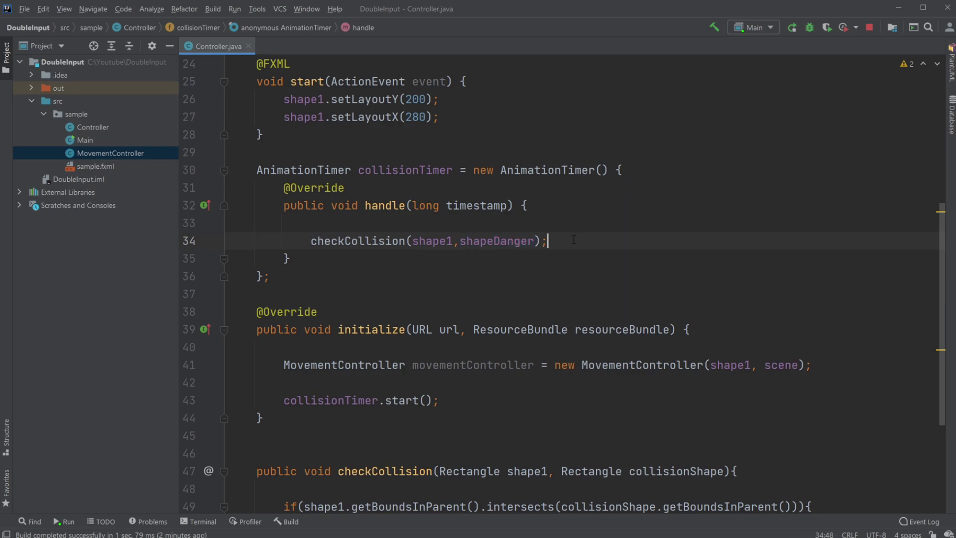
scroll(472, 241, "down", 2)
scroll(471, 208, "down", 2)
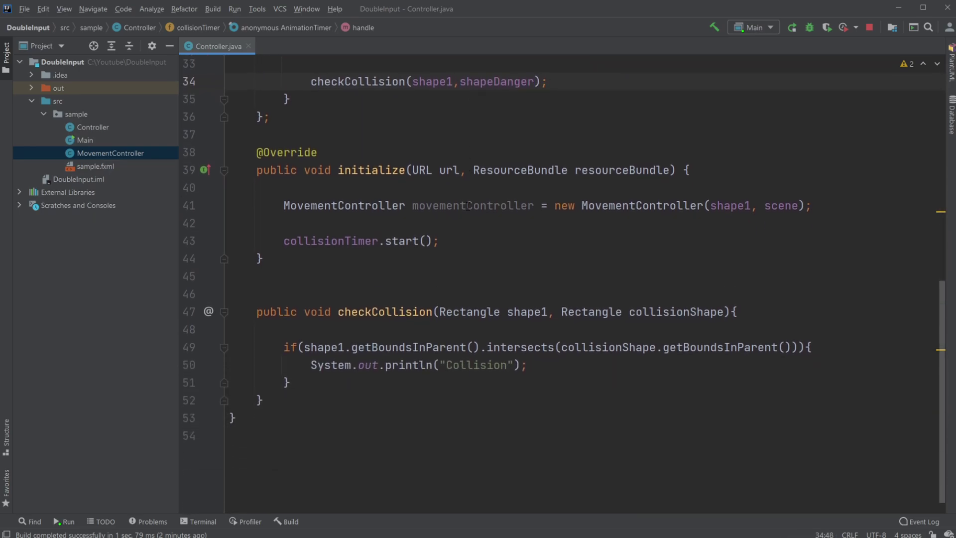
scroll(471, 207, "up", 4)
scroll(470, 239, "down", 2)
double_click(371, 223)
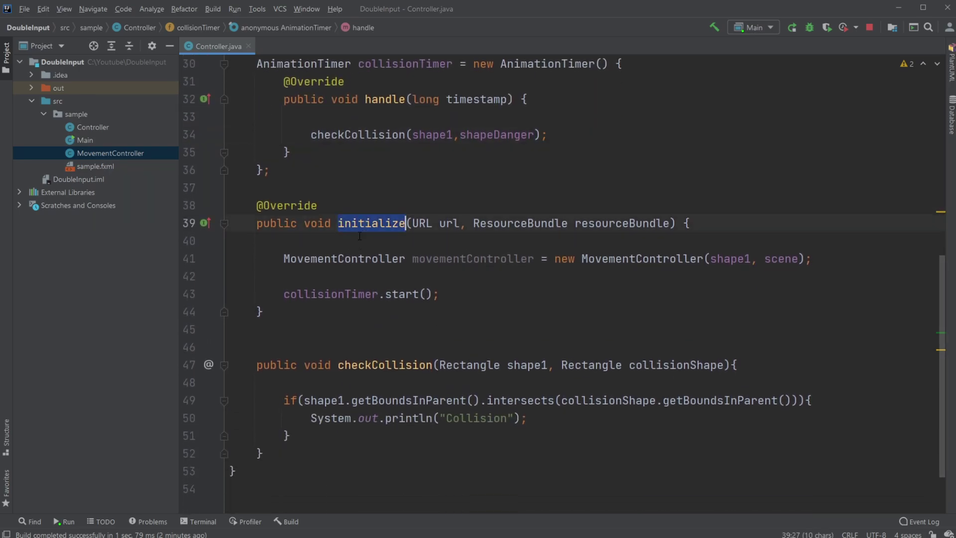
left_click_drag(284, 259, 805, 258)
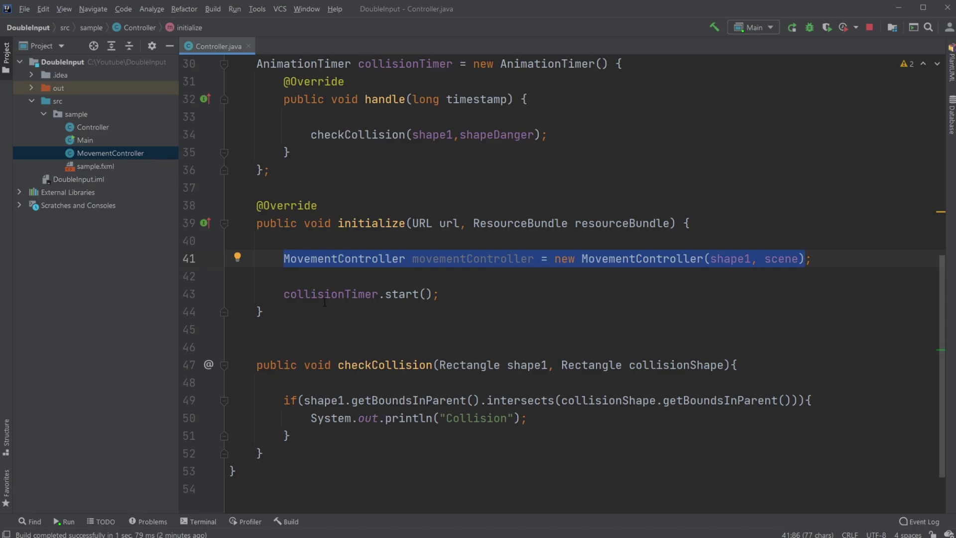
left_click(785, 259)
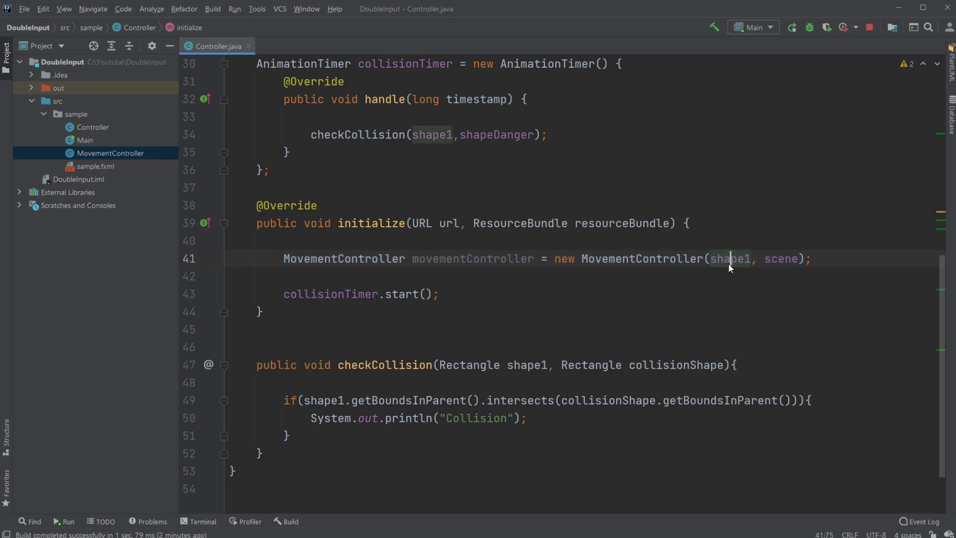
double_click(784, 259)
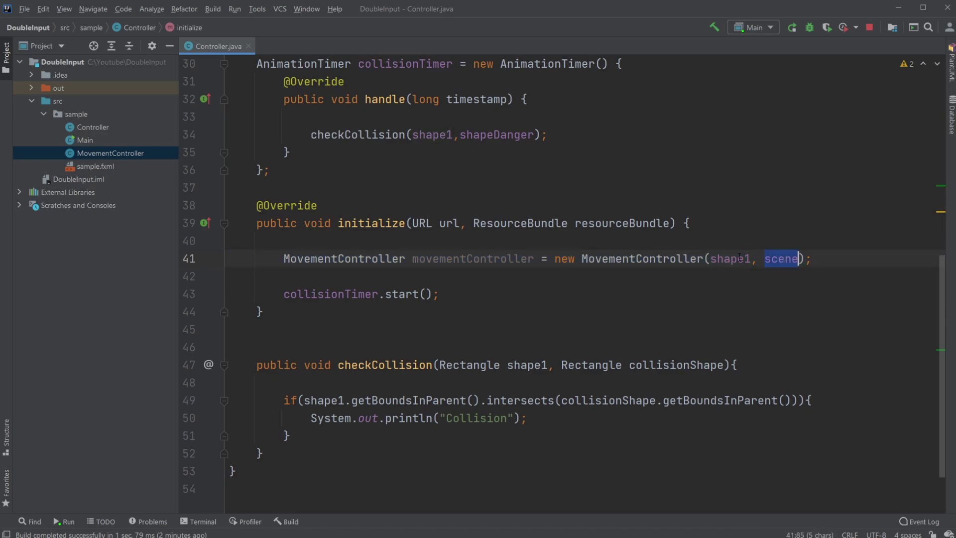
double_click(731, 259)
left_click(770, 259)
left_click_drag(285, 294, 444, 293)
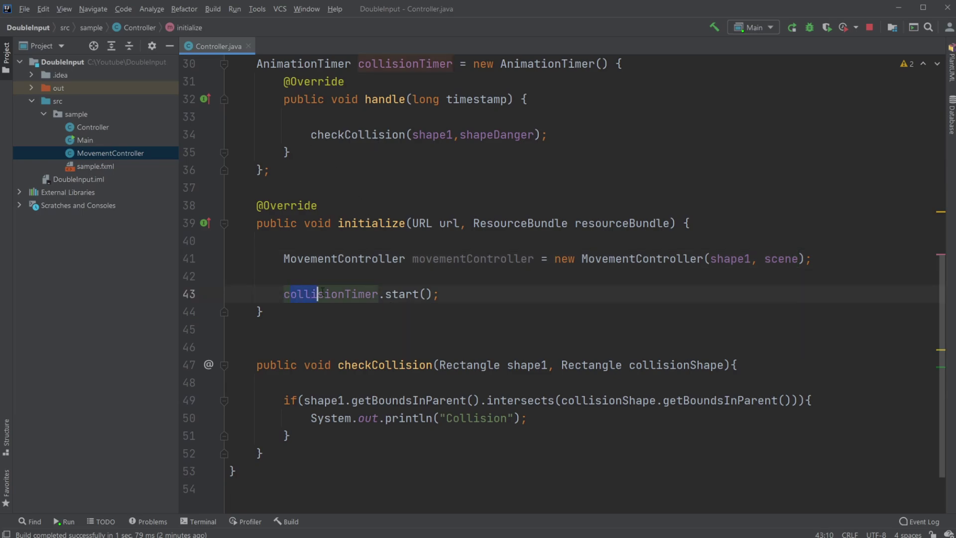
scroll(344, 294, "up", 2)
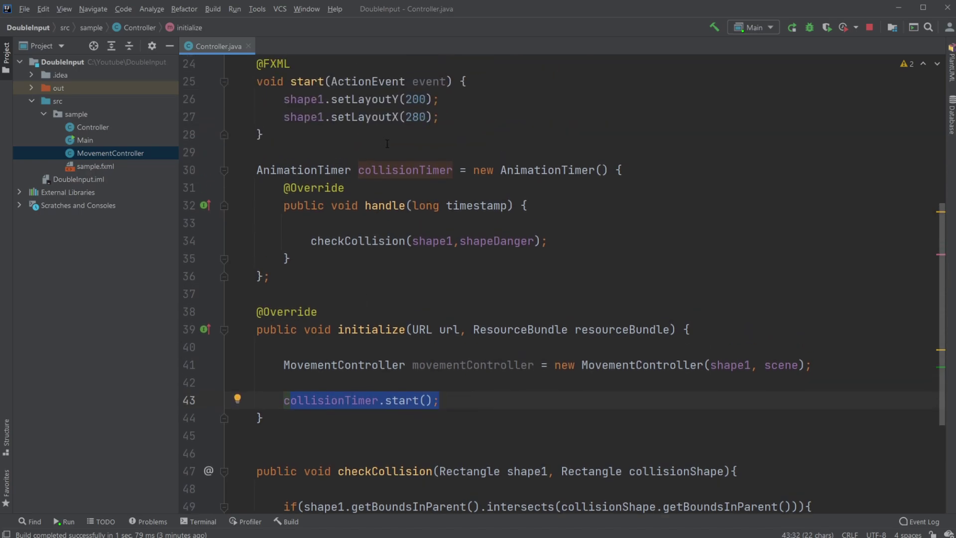
scroll(359, 268, "down", 4)
double_click(327, 239)
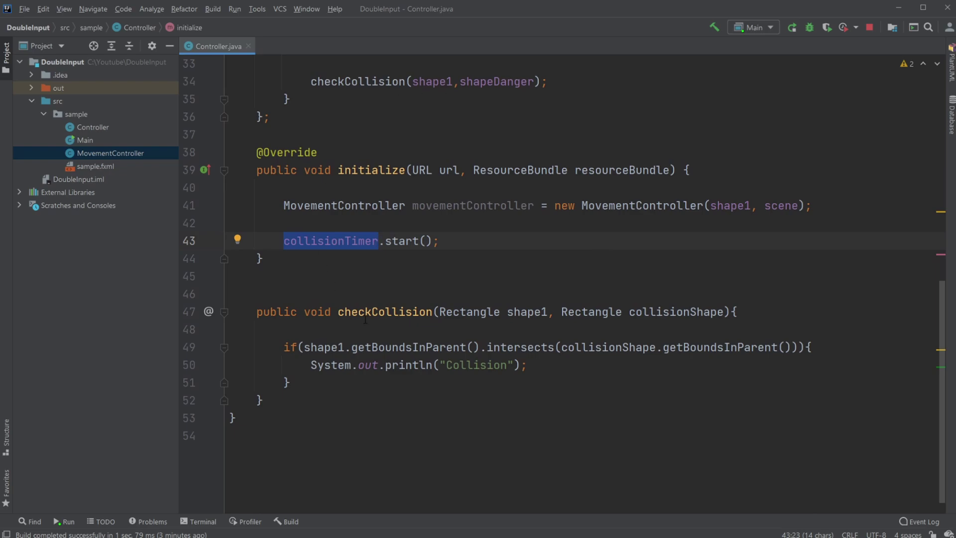
scroll(563, 333, "down", 1)
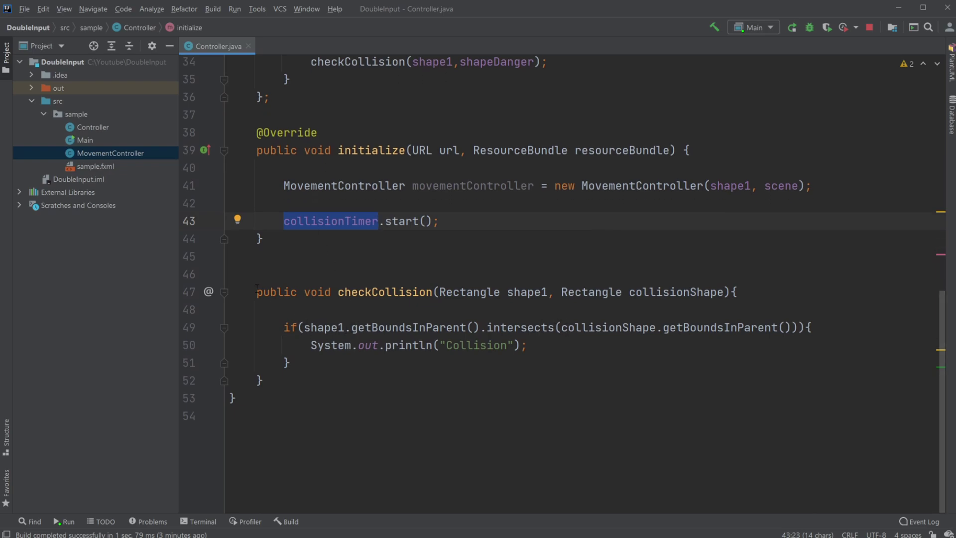
left_click_drag(257, 272, 322, 387)
left_click(322, 385)
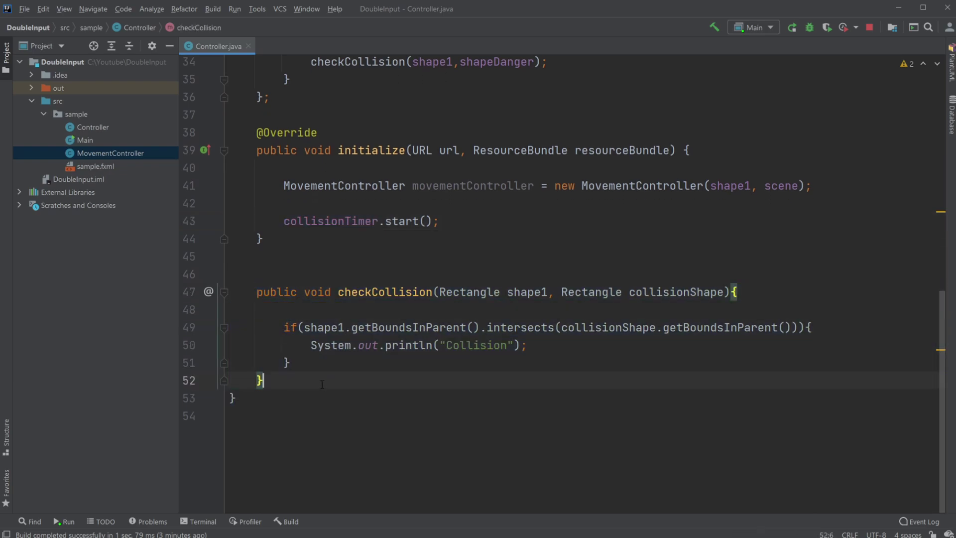
left_click(384, 312)
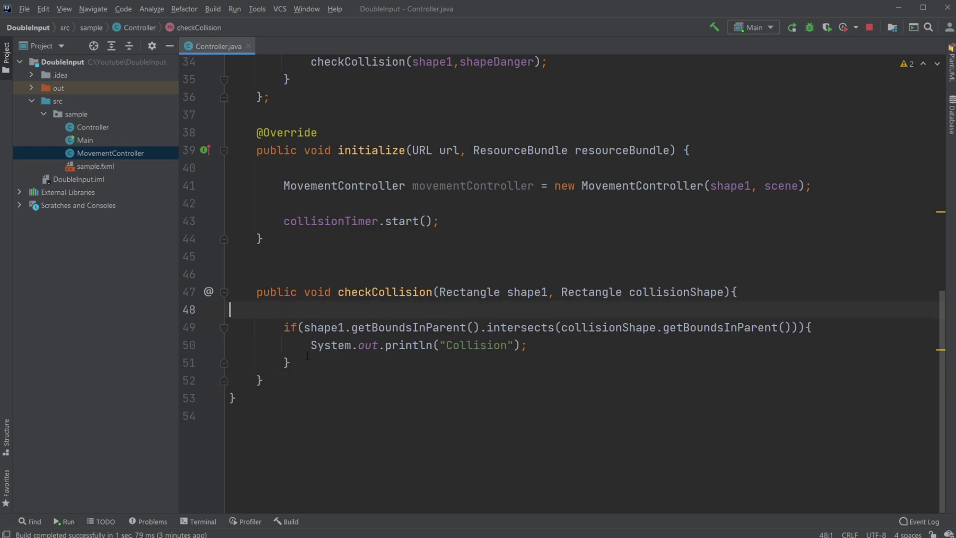
double_click(324, 328)
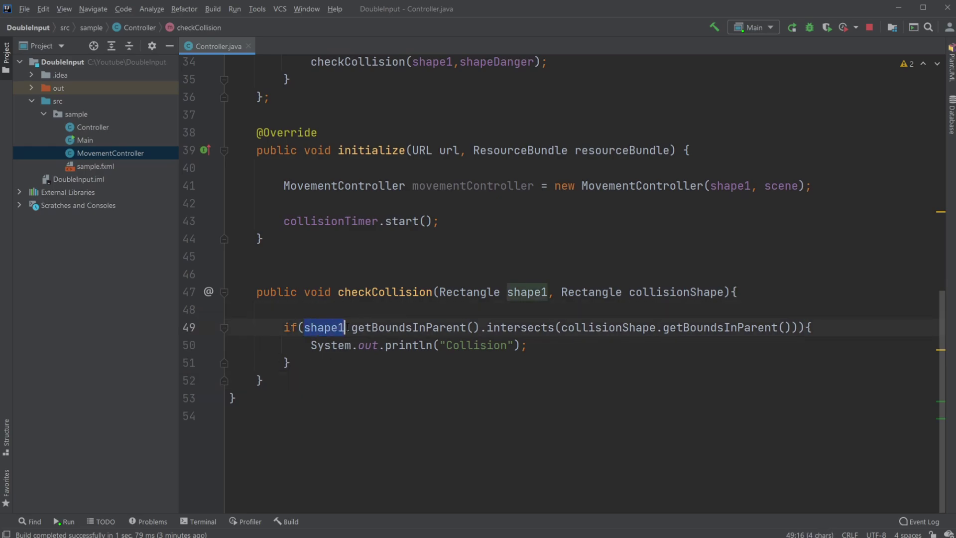
left_click_drag(352, 328, 469, 327)
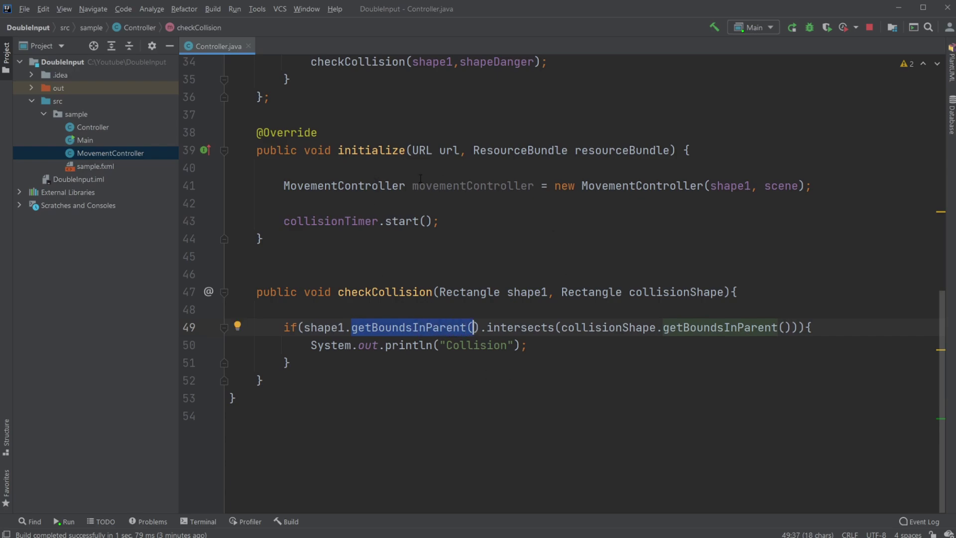
double_click(519, 328)
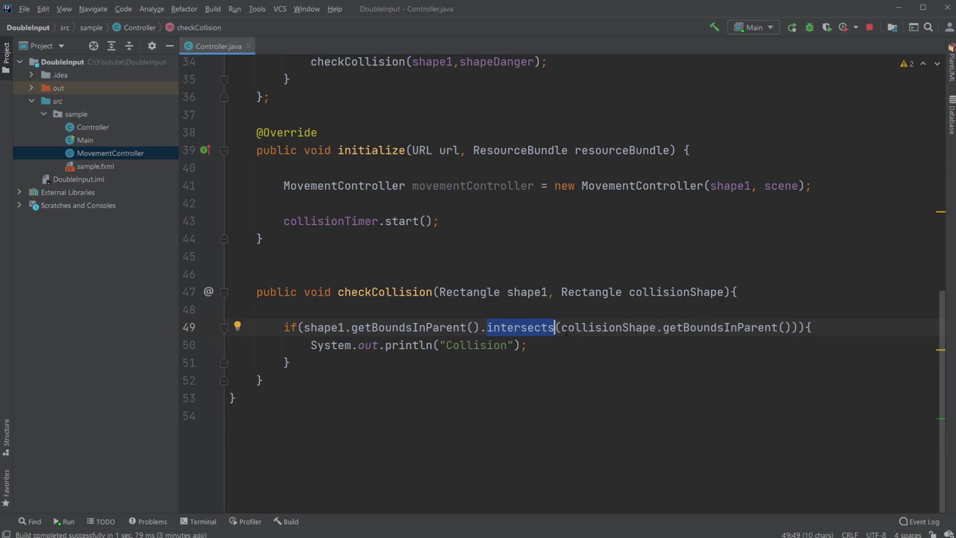
double_click(608, 328)
left_click(256, 274)
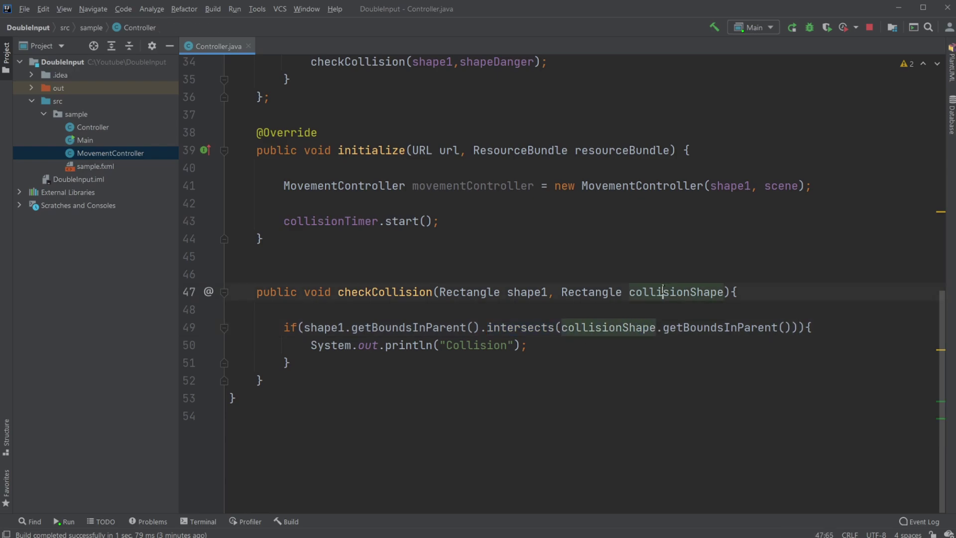
double_click(667, 292)
left_click_drag(659, 327, 777, 327)
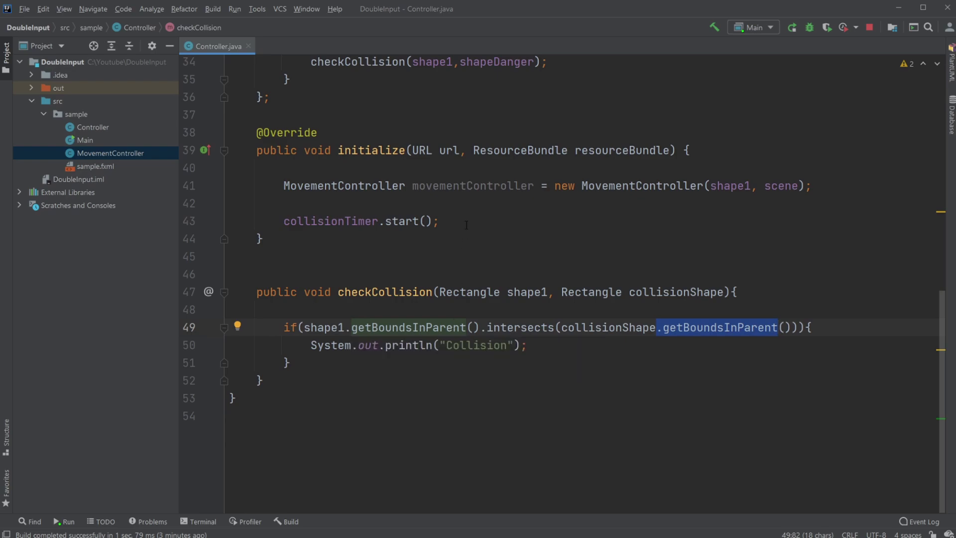
left_click_drag(311, 345, 529, 344)
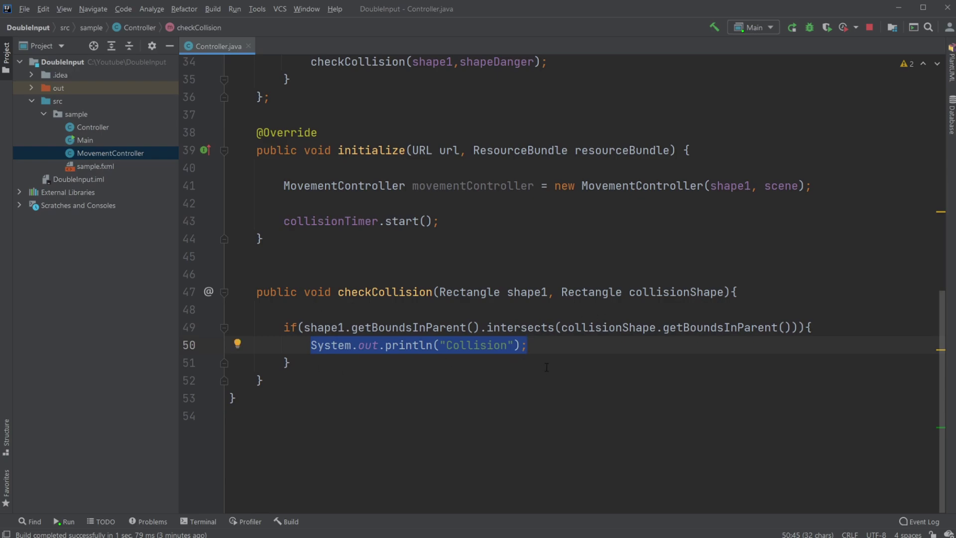
left_click_drag(528, 344, 312, 344)
left_click_drag(283, 327, 290, 363)
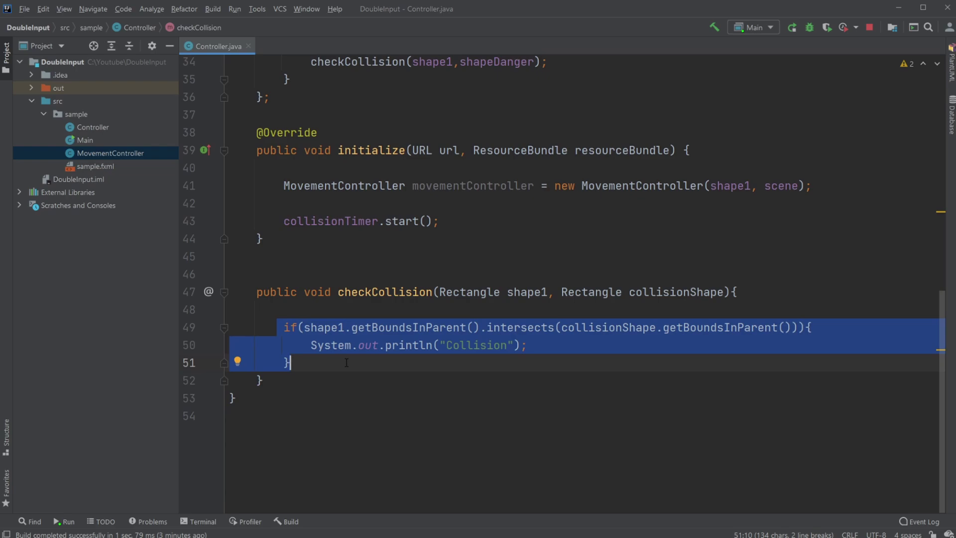
left_click(309, 332)
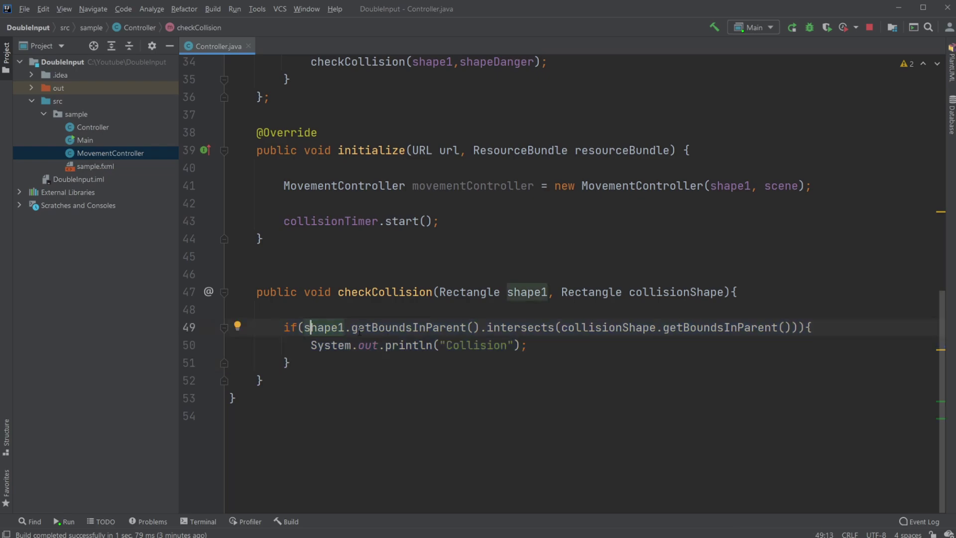
left_click_drag(352, 328, 480, 327)
double_click(519, 327)
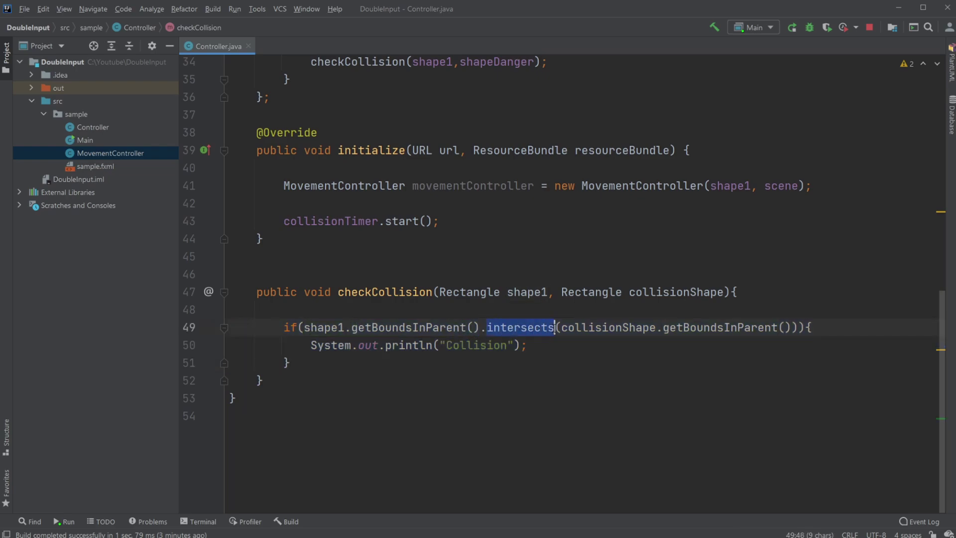
left_click_drag(562, 328, 795, 327)
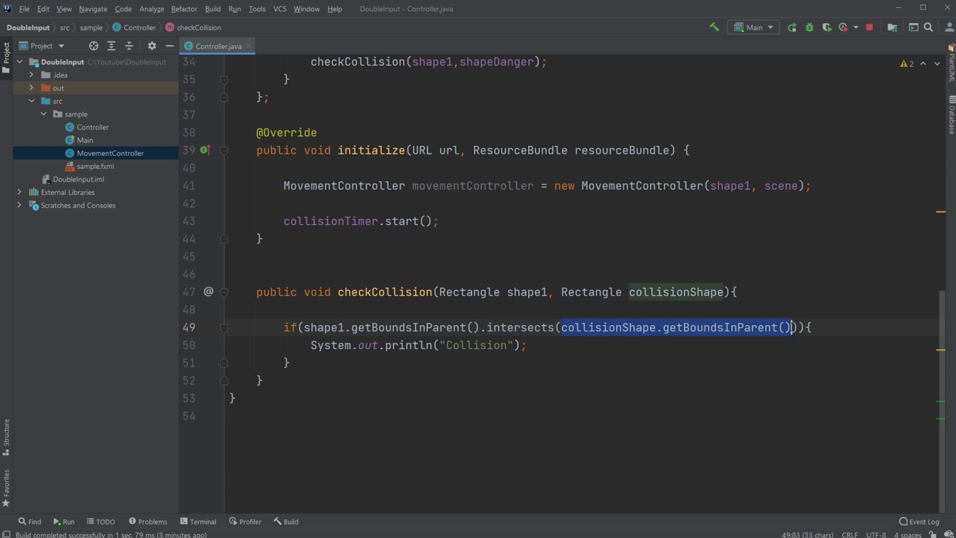
left_click(527, 344)
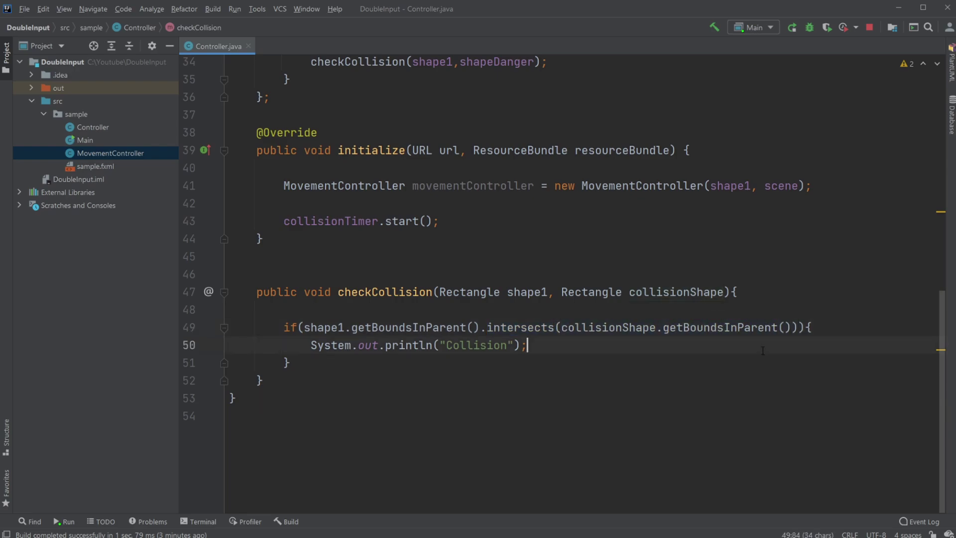
Step: Run the JavaFX app, drag its window aside, and steer the square beside the red rectangle
left_click(792, 28)
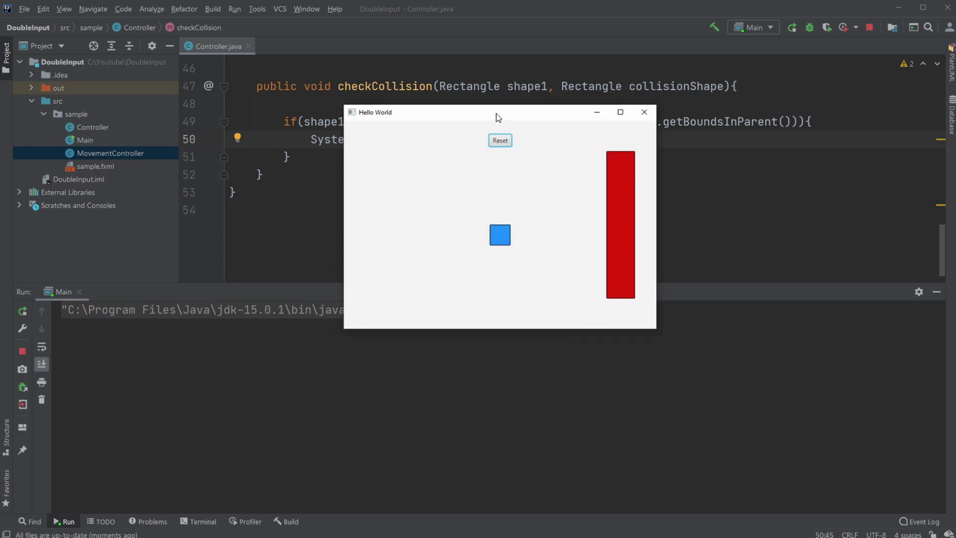
left_click_drag(496, 117, 481, 170)
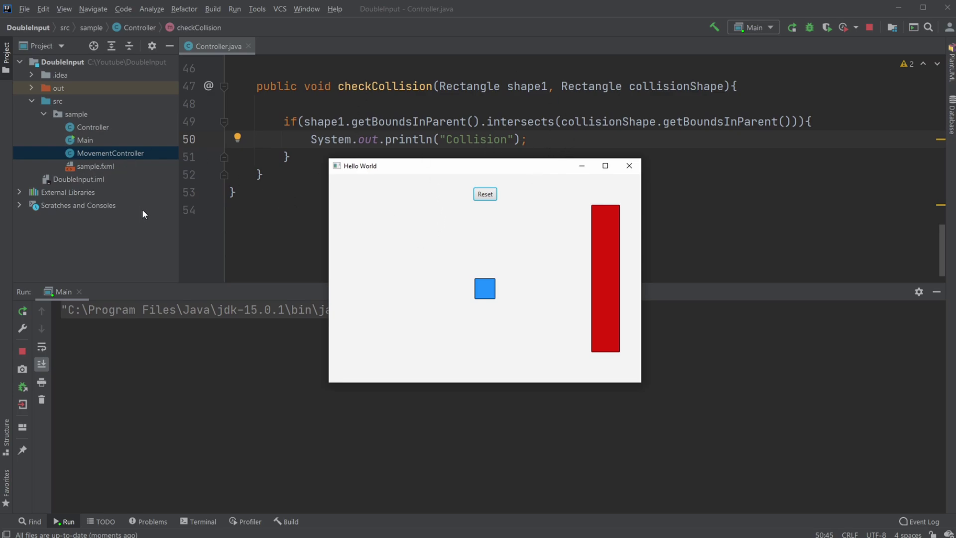
key("Down")
key("Down")
key("Down")
key("Right")
key("Up")
key("Up")
key("Left")
key("Down")
key("Right")
key("Right")
key("Right")
key("Right")
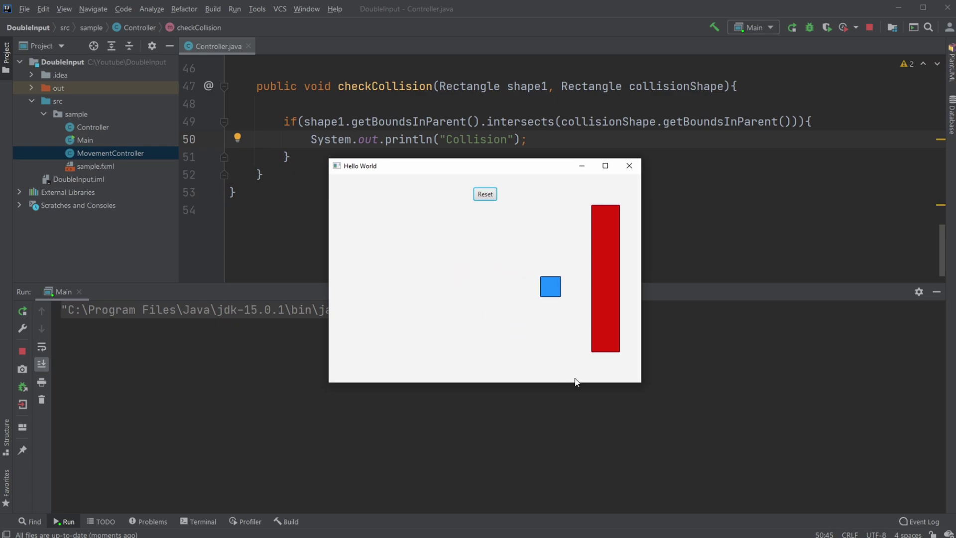
key("Right")
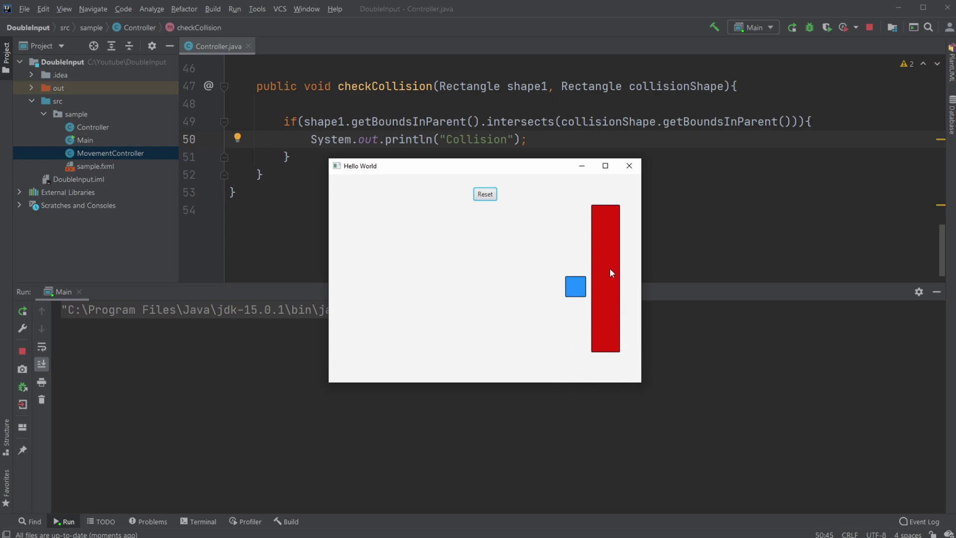
Step: Push the blue square right into the red rectangle, then move it back up and left
key("Right")
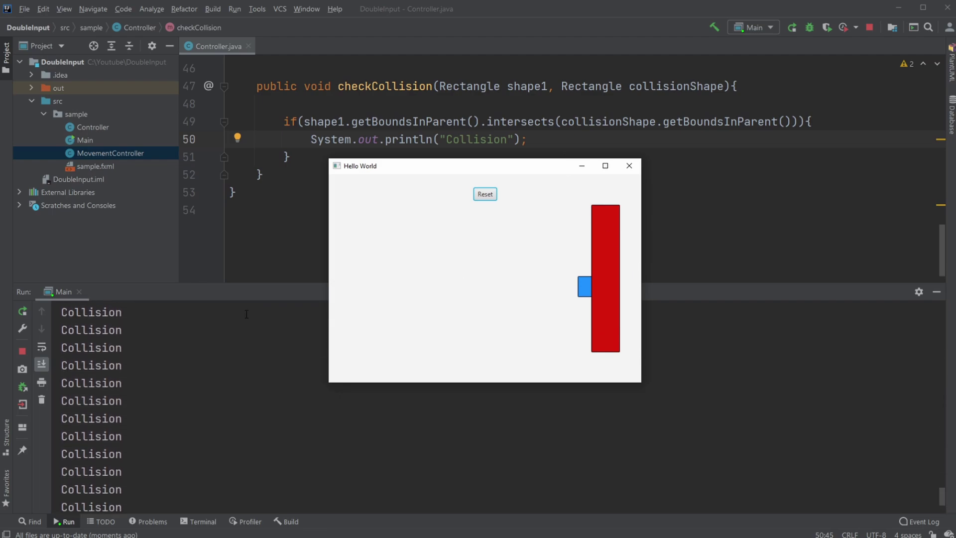
key("Left")
key("Left")
key("Left")
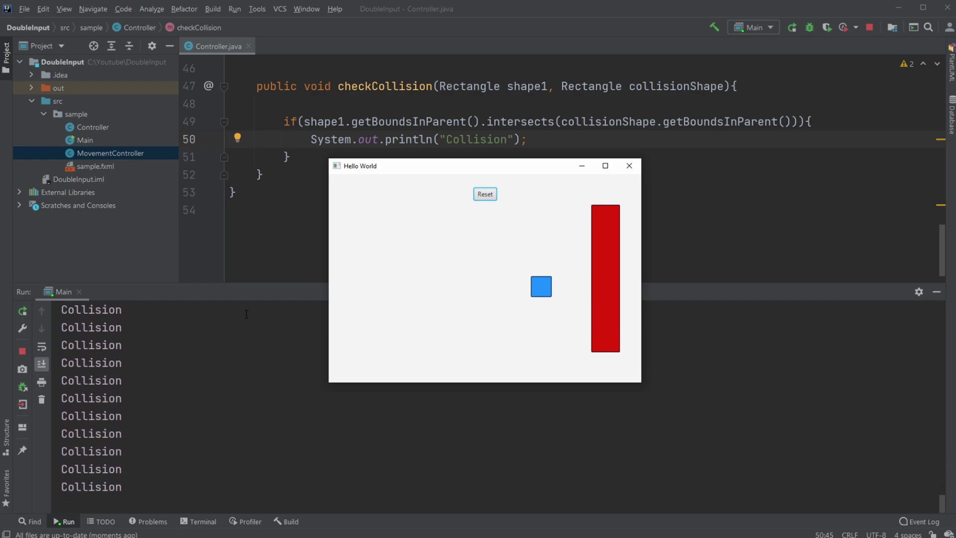
key("Up")
key("Left")
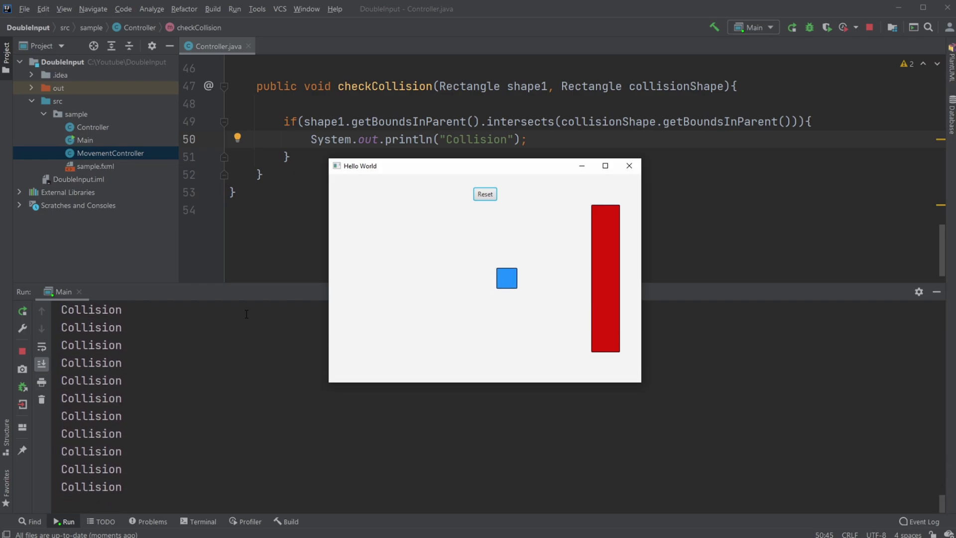